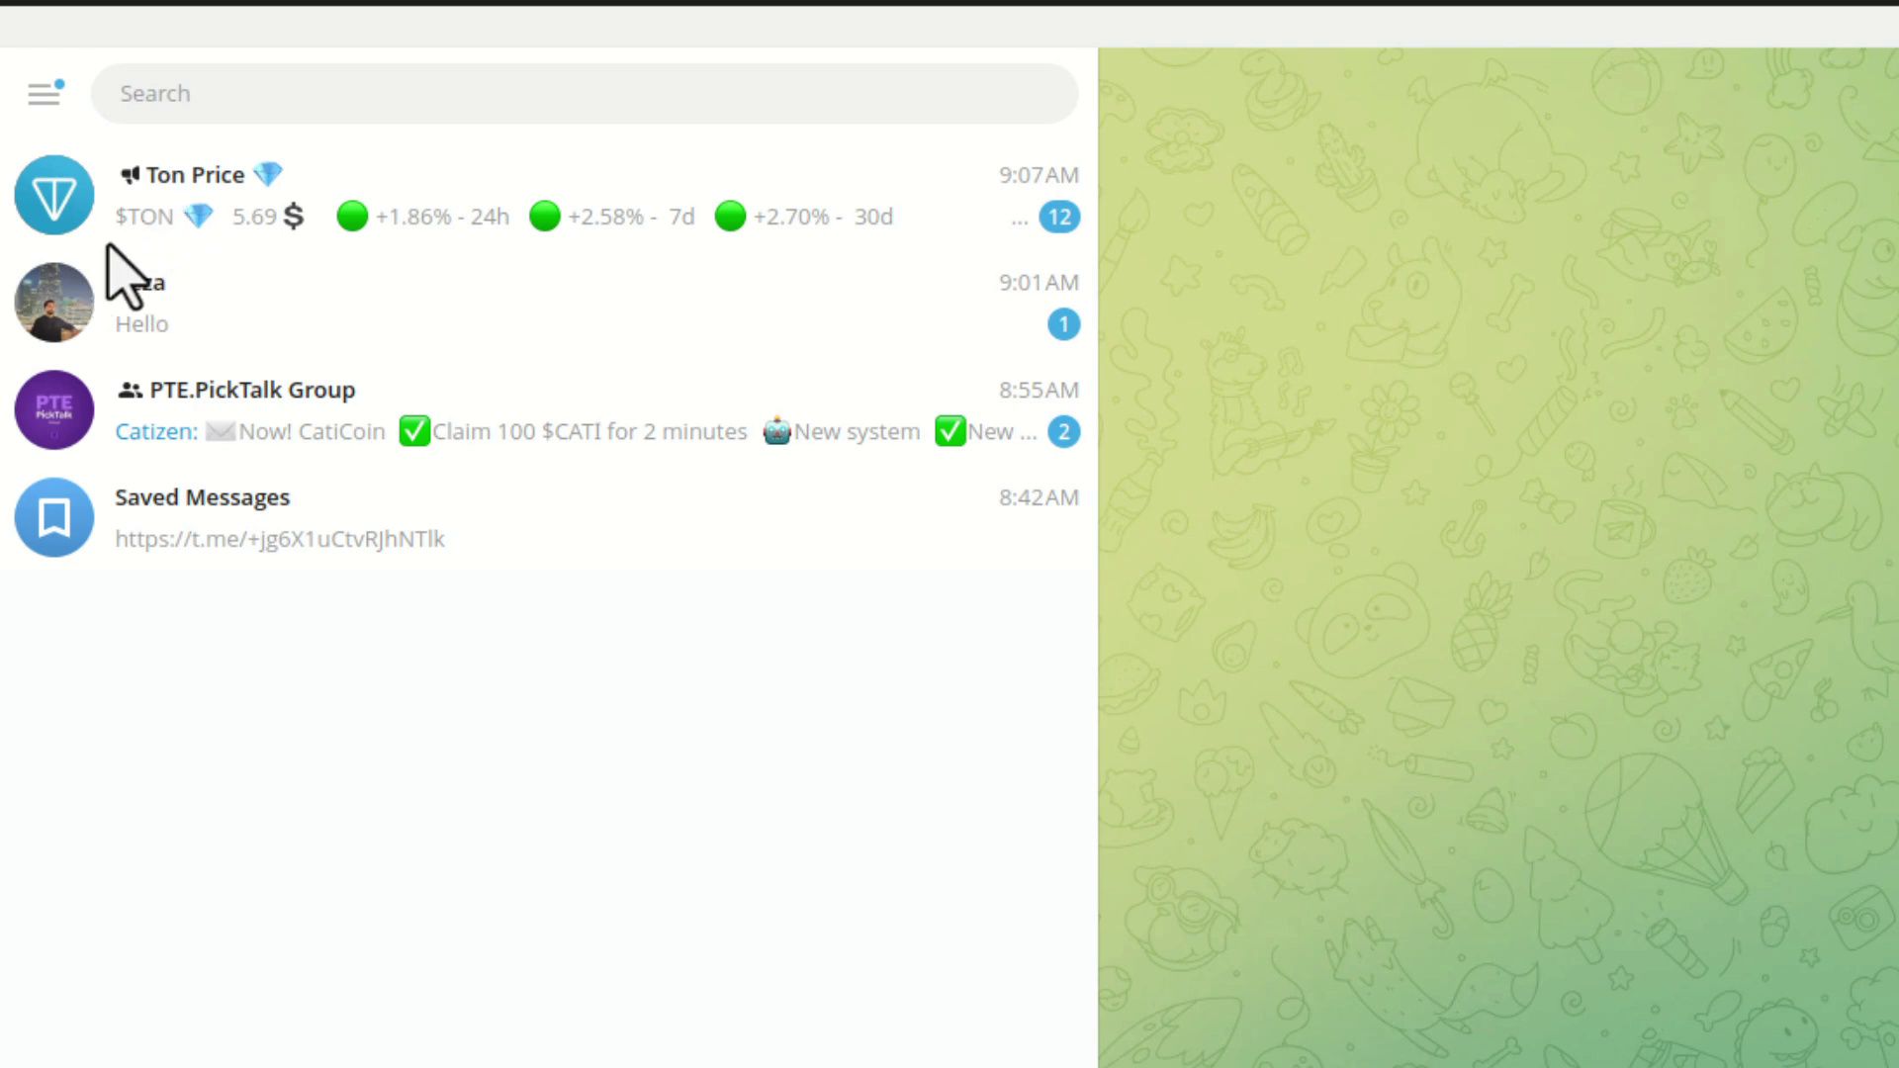
Preview the Ton Price channel and Reza's chat, then the PTE.PickTalk Group, without marking them read
left_click(57, 196)
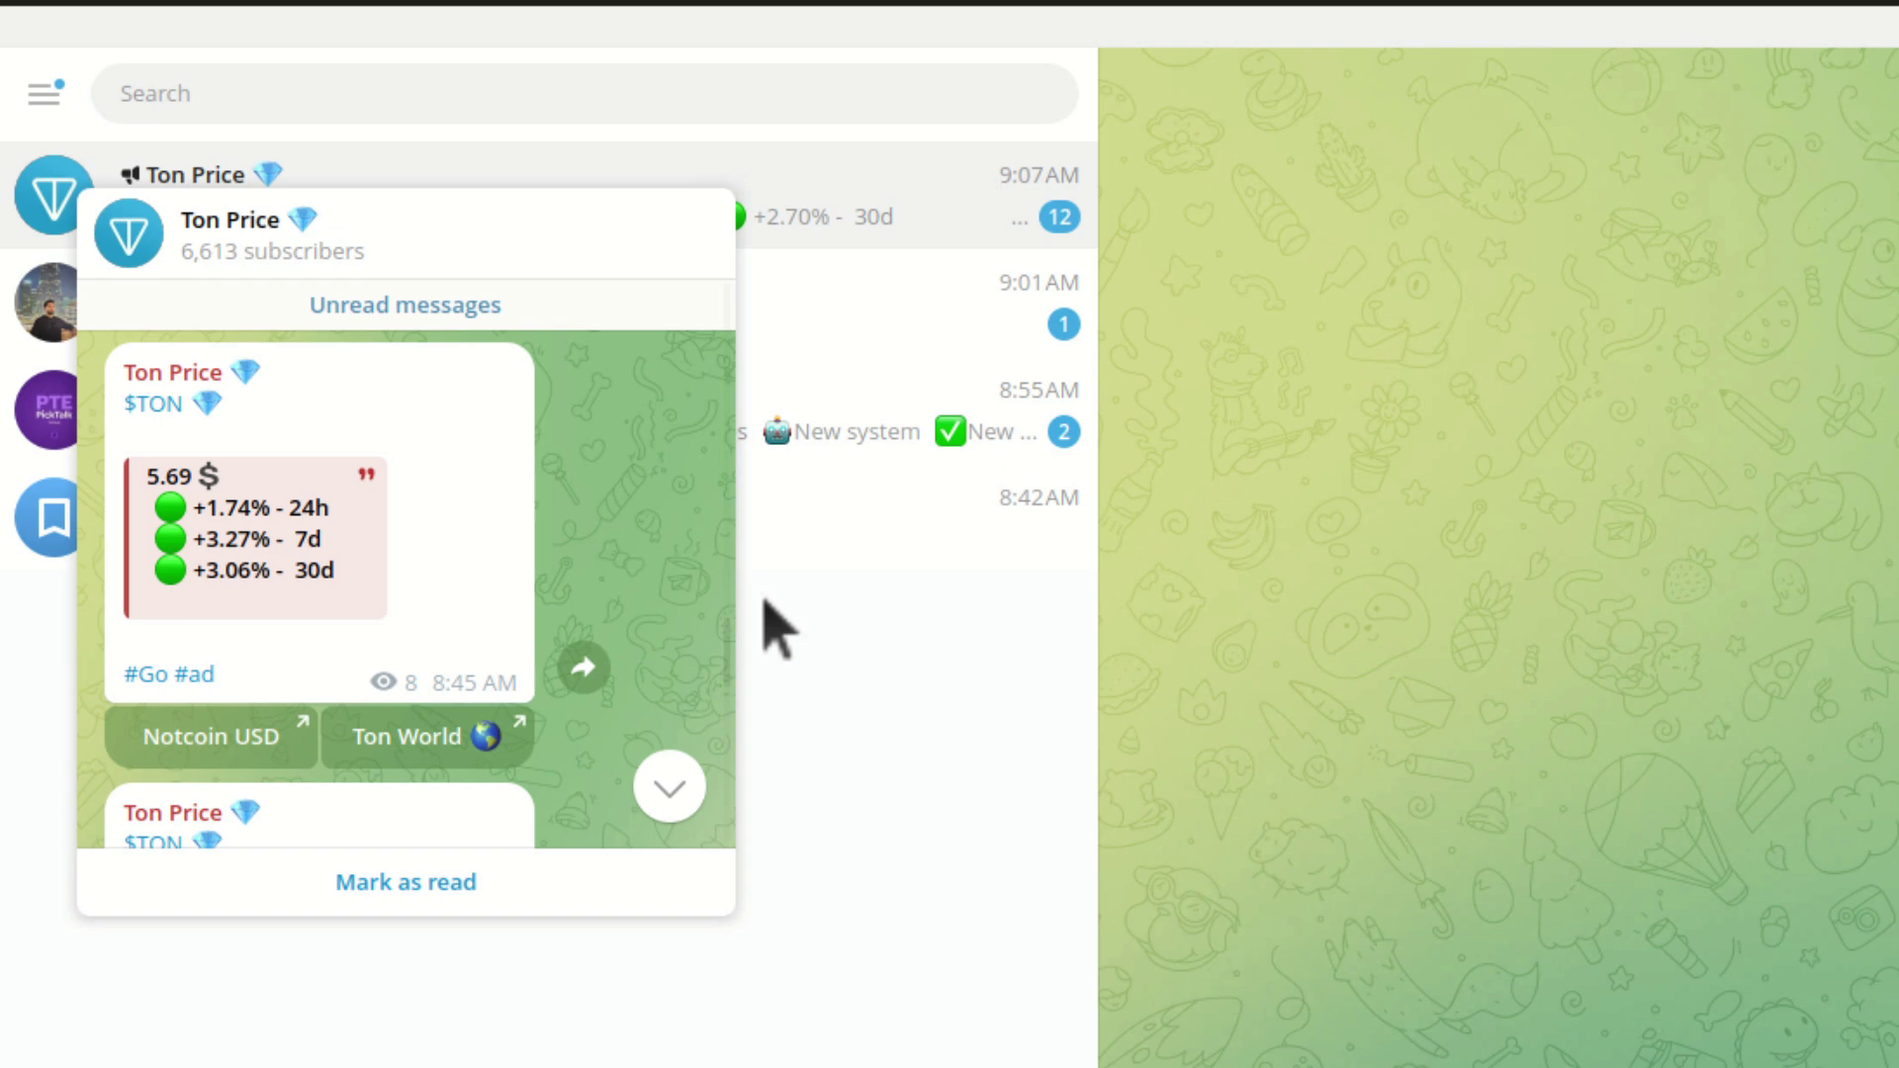
left_click_drag(728, 638, 730, 832)
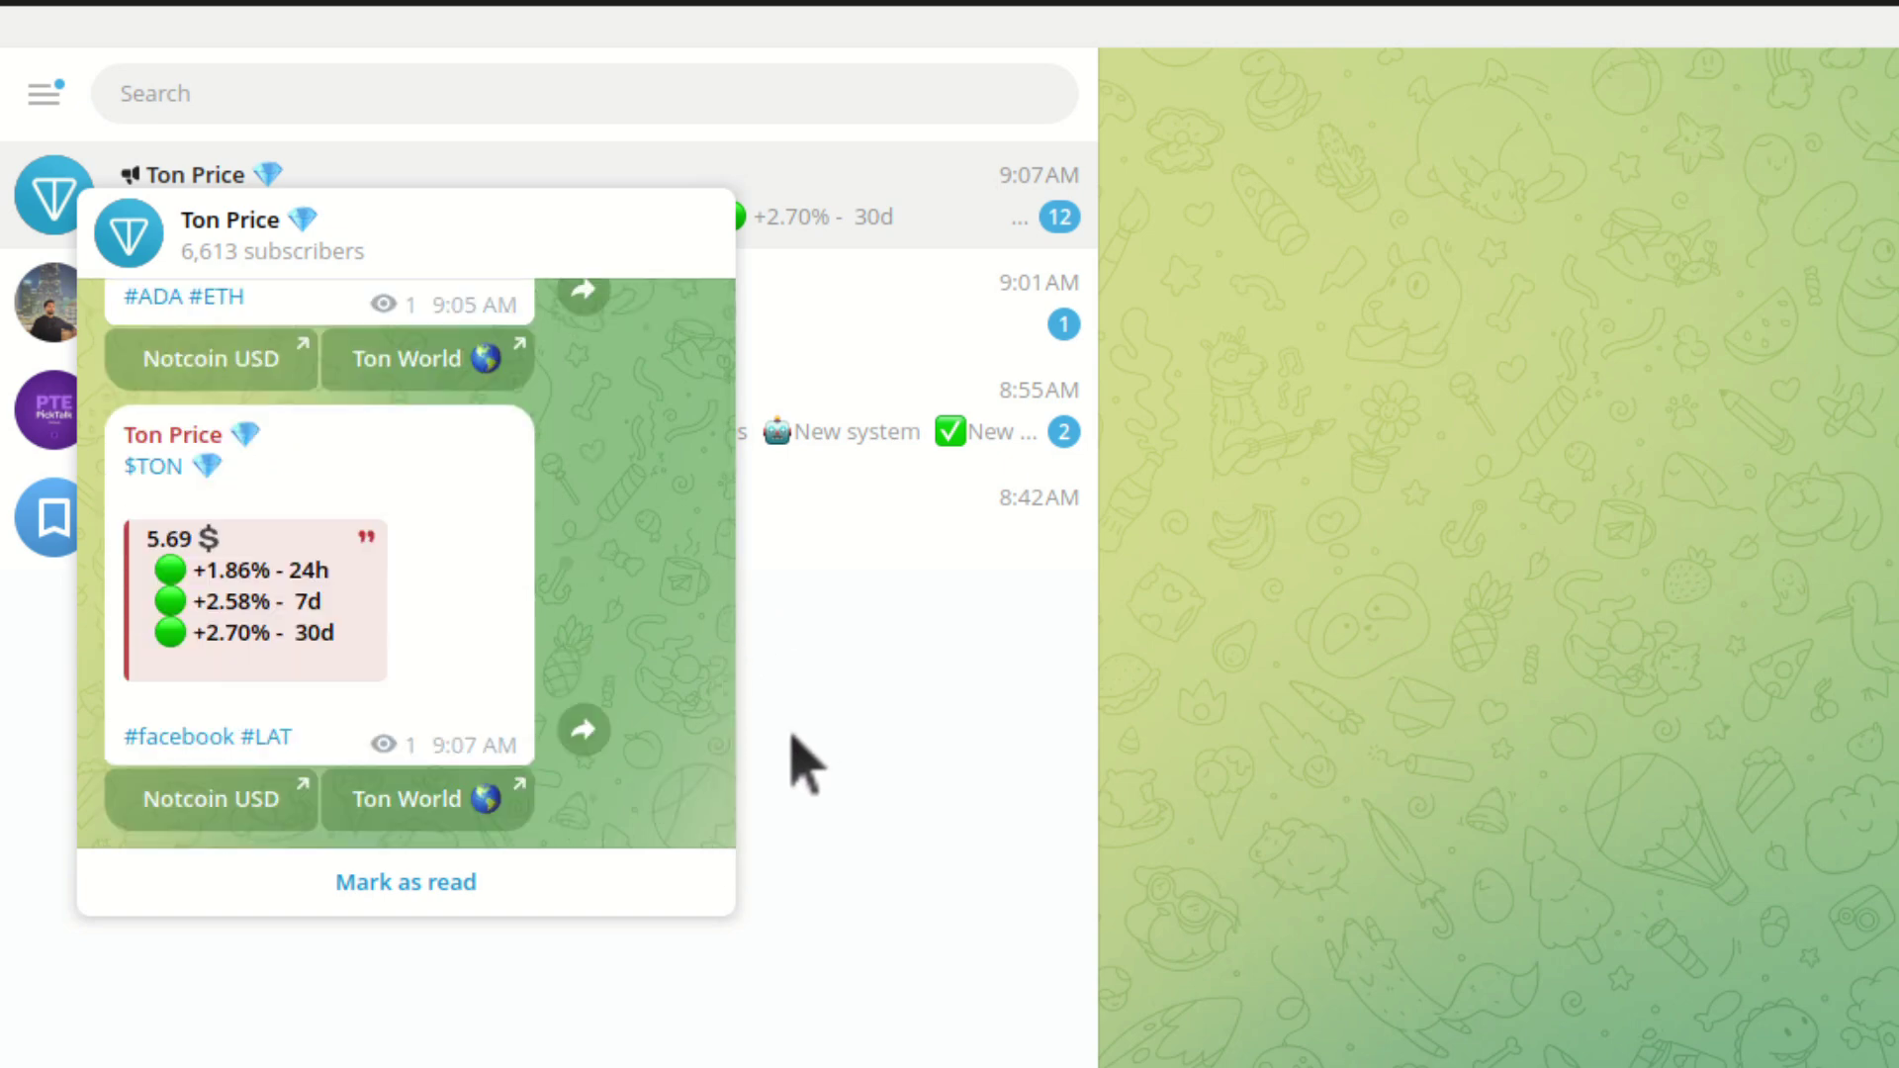
left_click(356, 468)
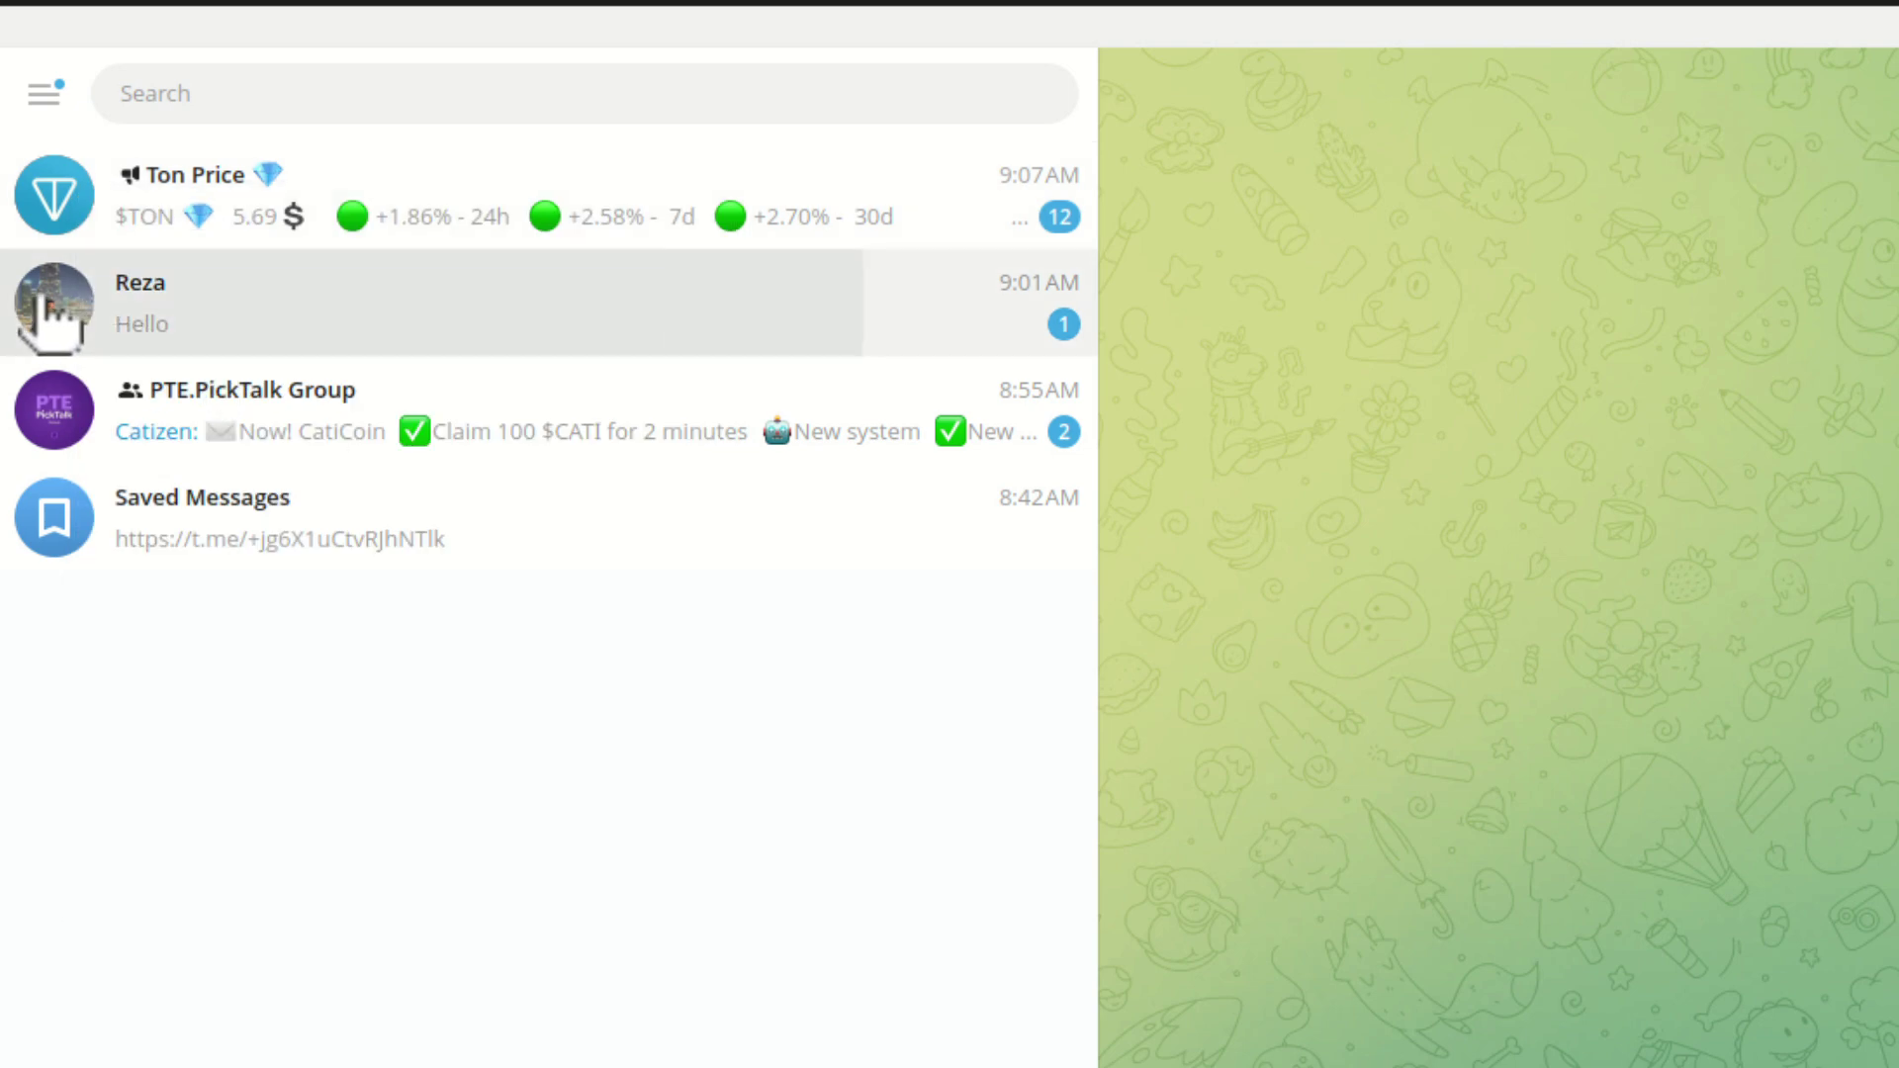
left_click(55, 305)
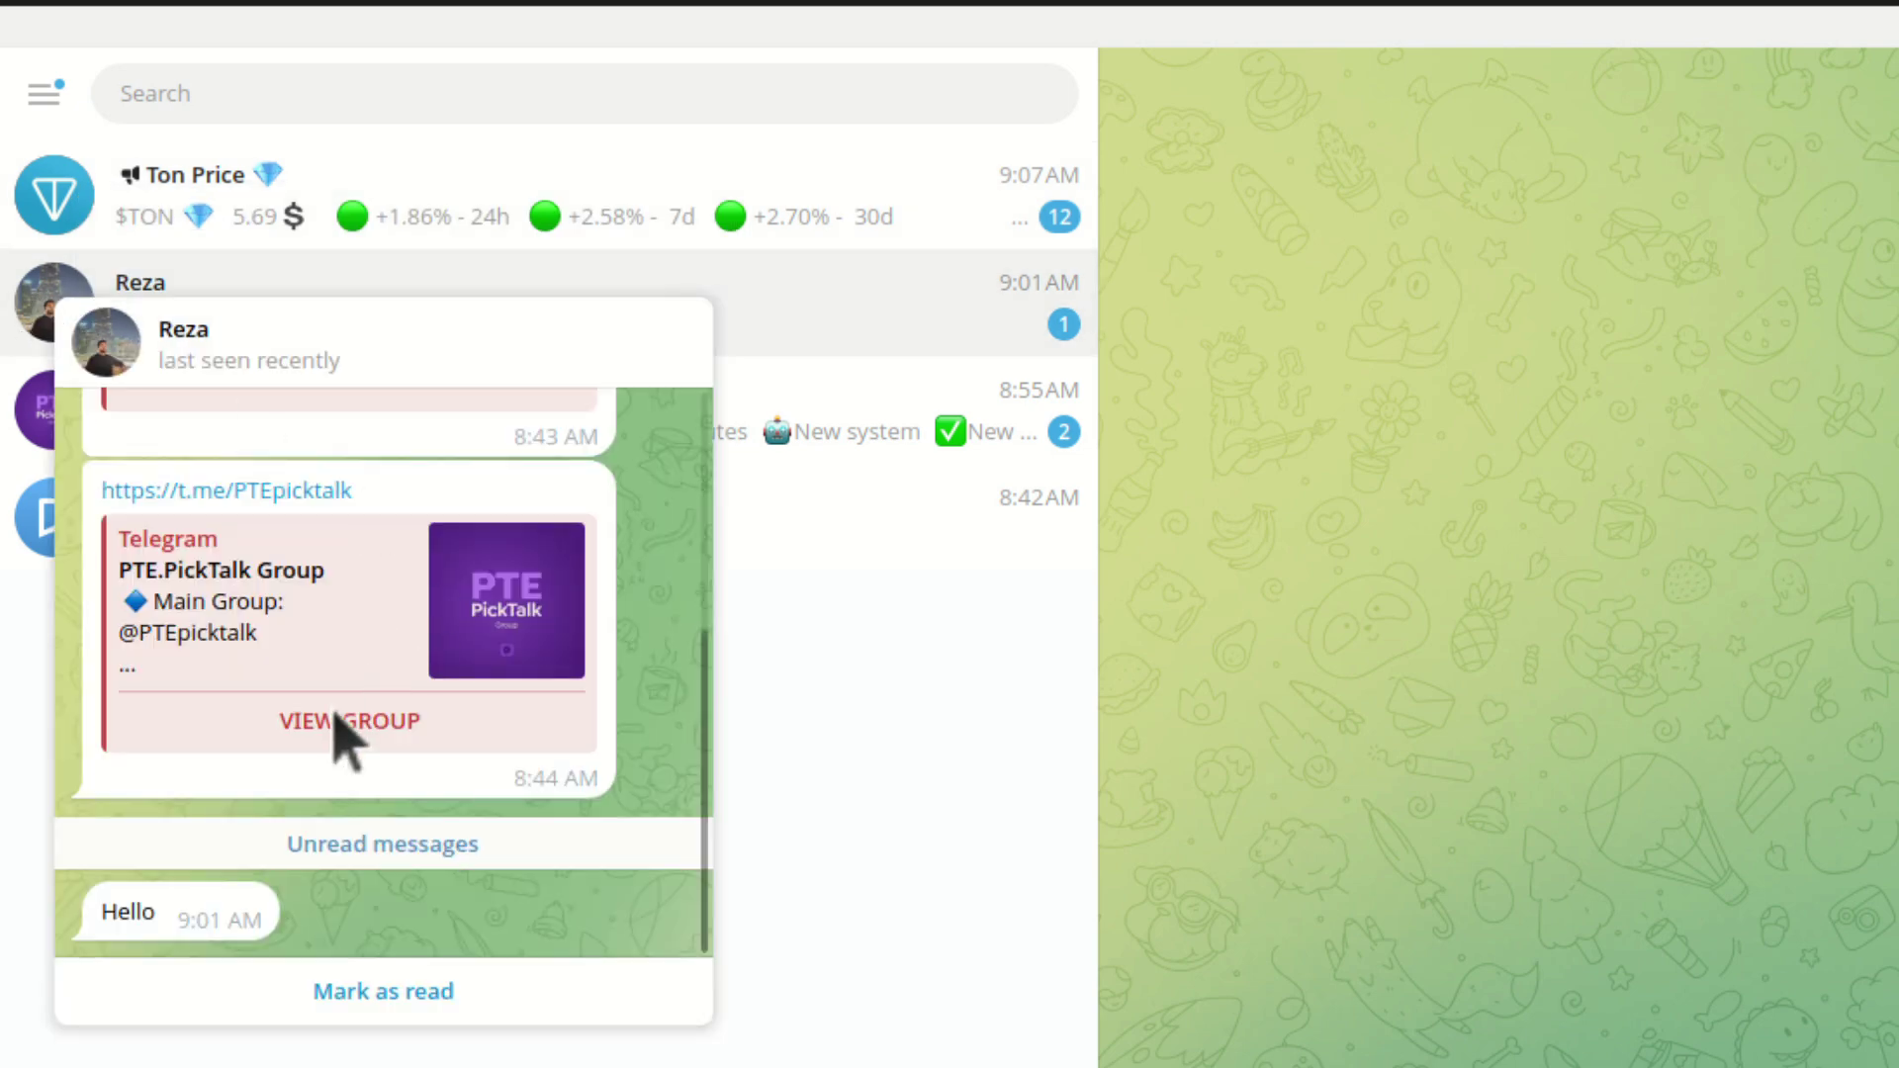
left_click(861, 783)
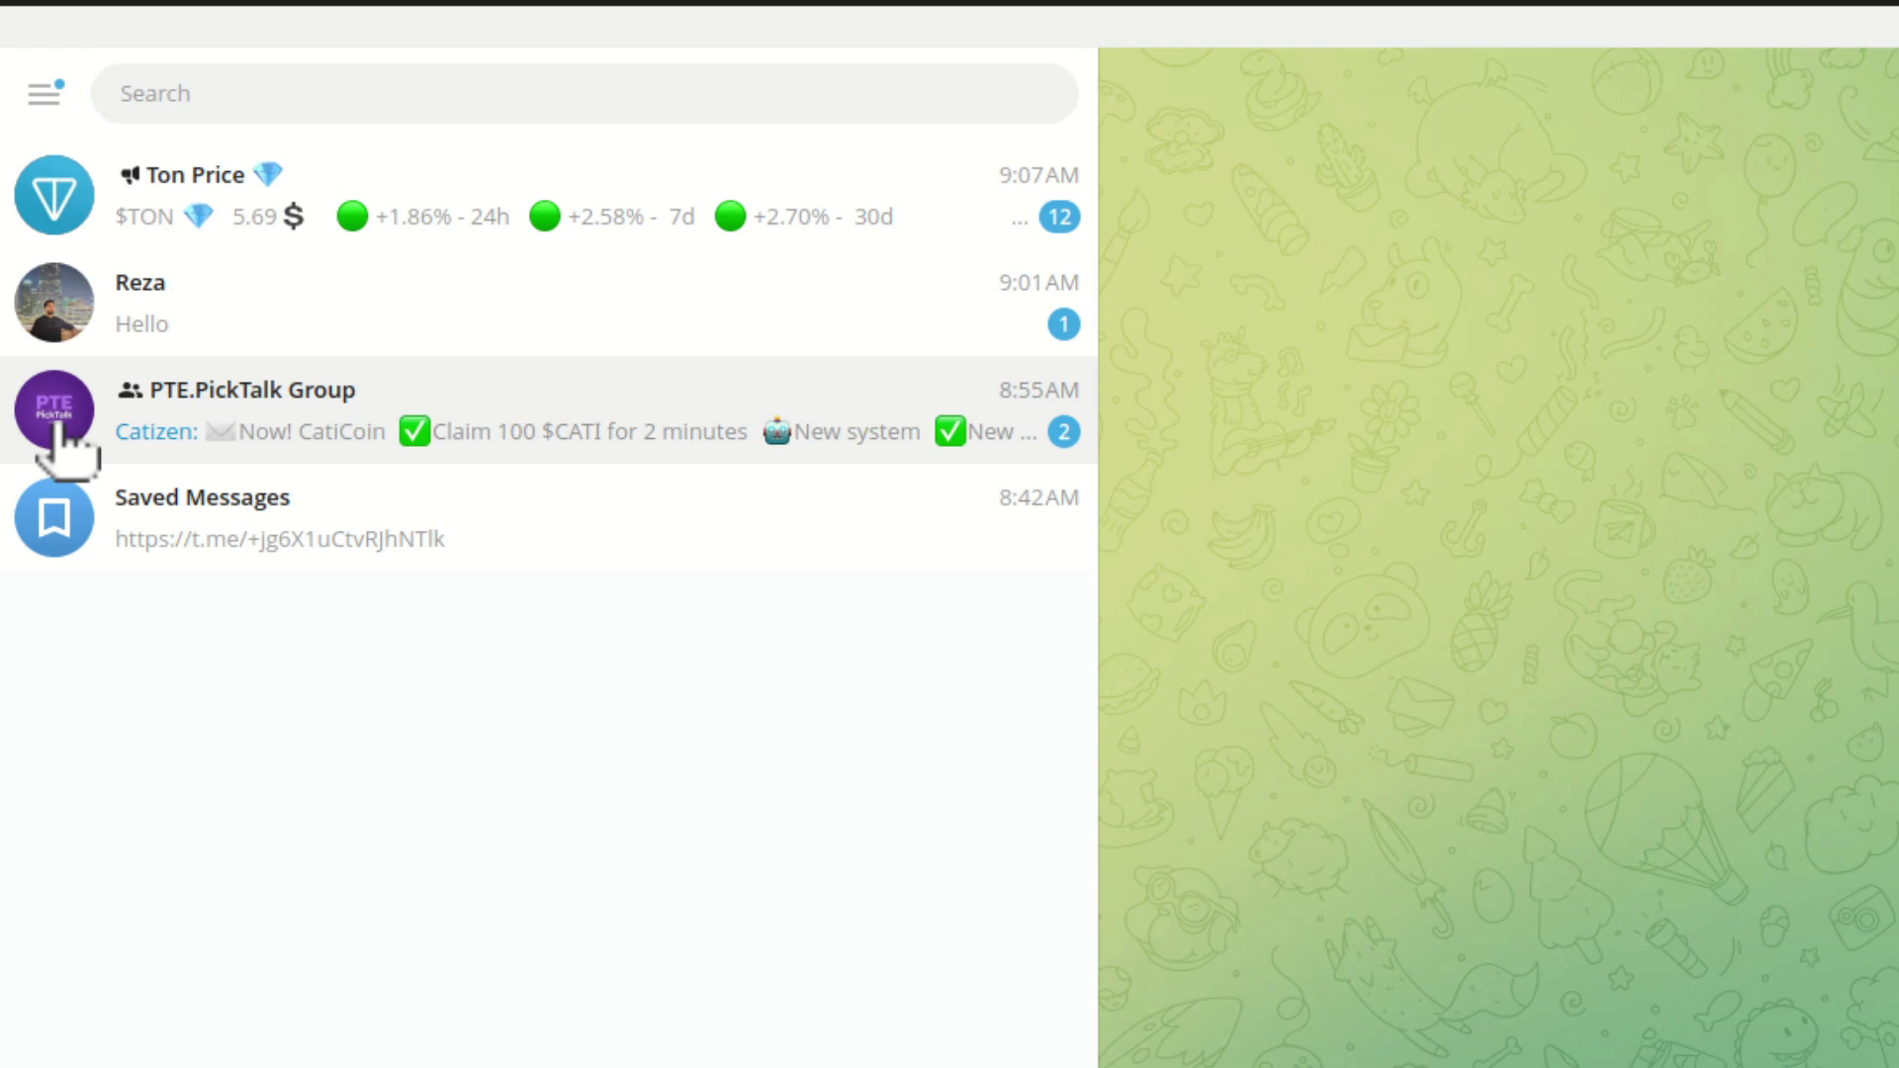
left_click(54, 411)
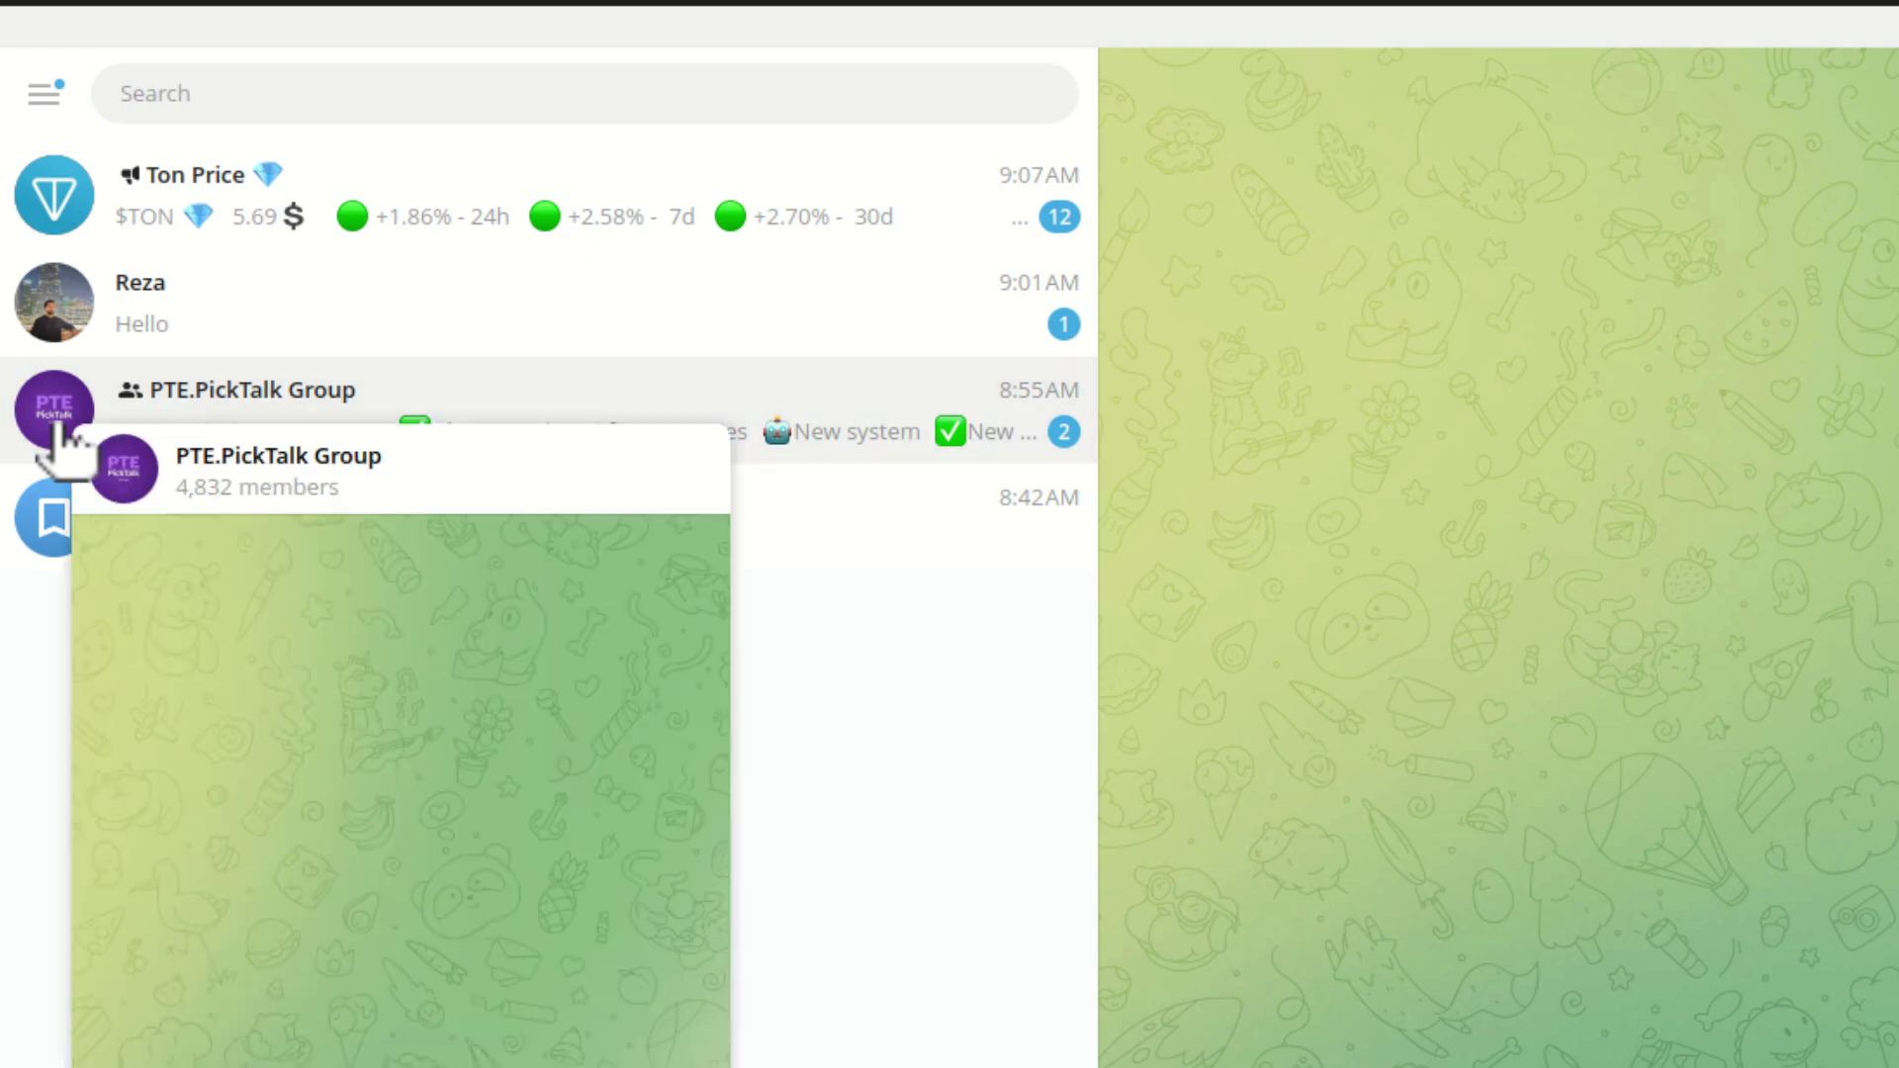